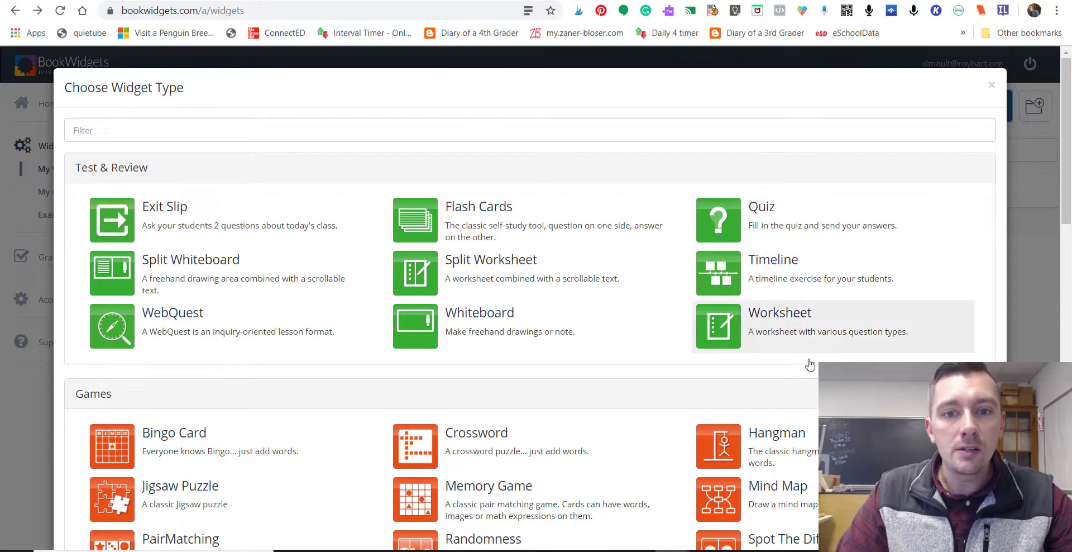
Create a new Exit Slip widget from the widget types list
scroll(359, 348, down, 2)
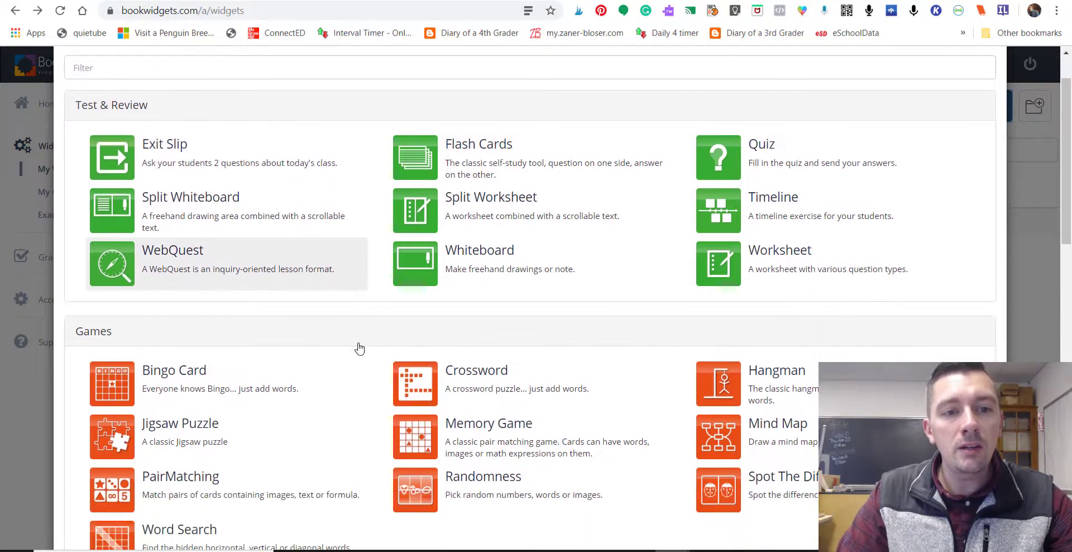
scroll(248, 364, down, 1)
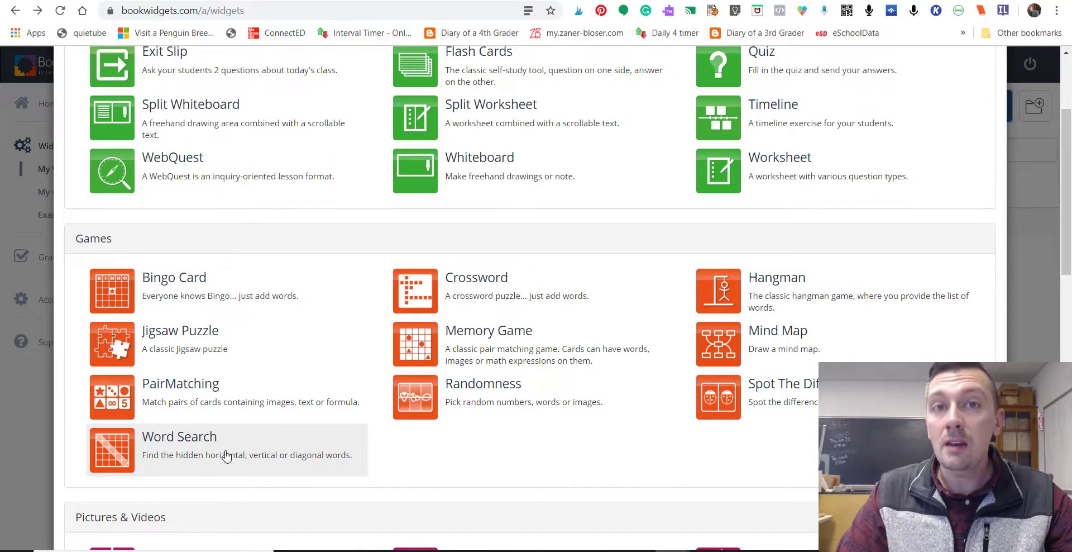
scroll(223, 455, up, 3)
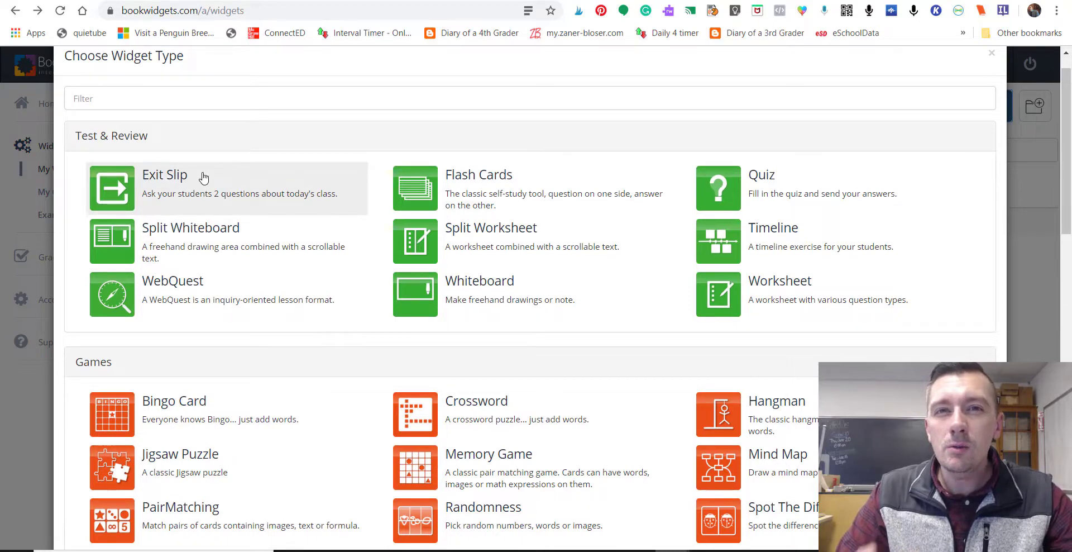
click(203, 177)
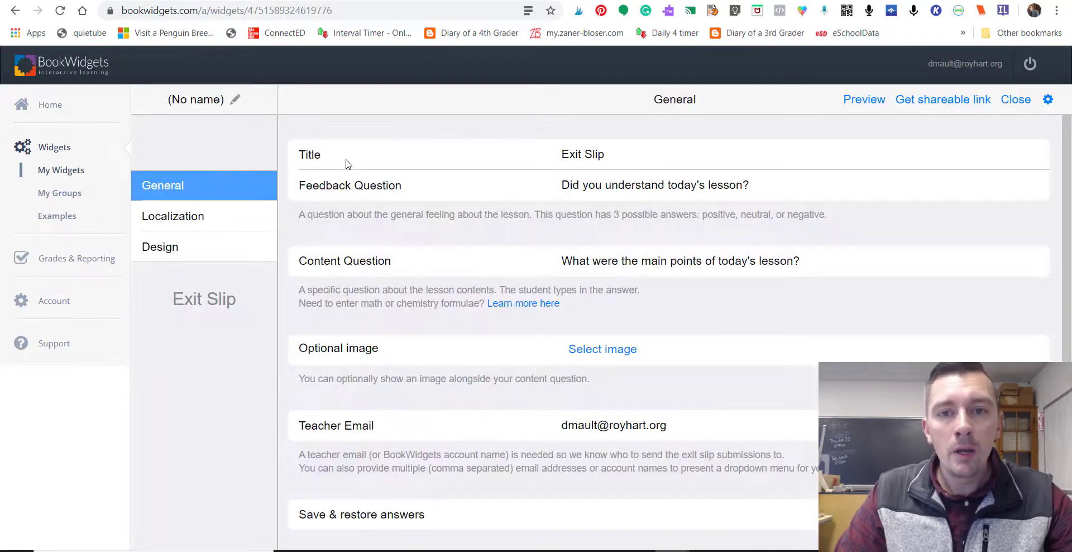
Select the Exit Slip title and the word 'understand' in the feedback question
triple_click(581, 155)
click(601, 184)
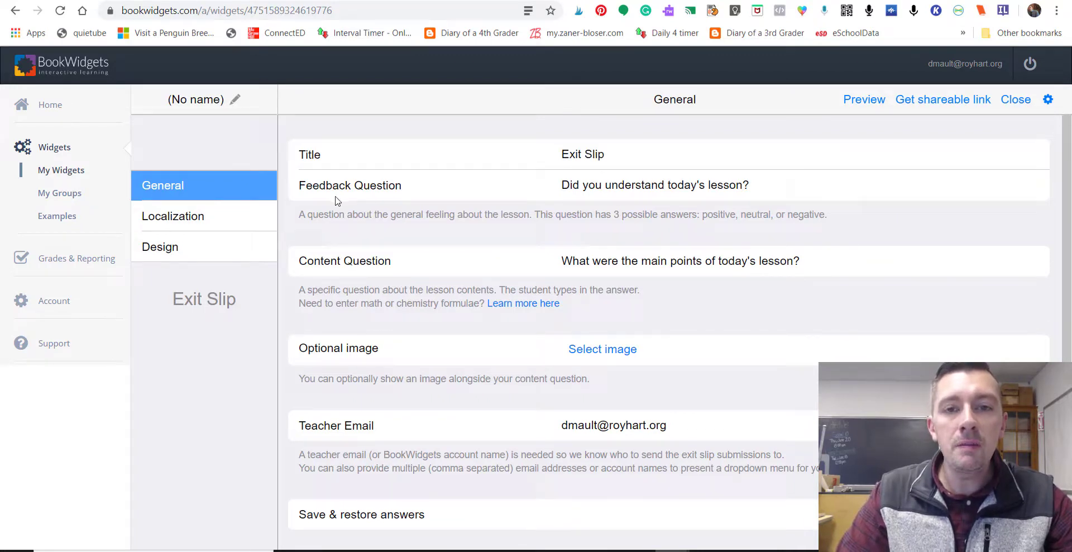
double_click(656, 192)
click(655, 191)
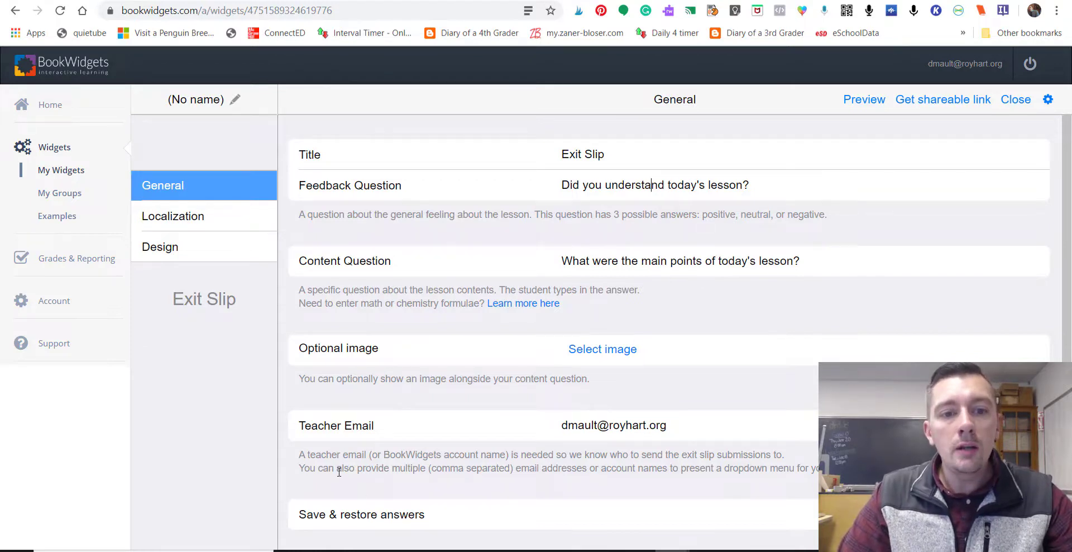
Rename the widget to 'Exit Slip- 11/5' and request its shareable link
scroll(339, 459, down, 1)
scroll(339, 459, up, 1)
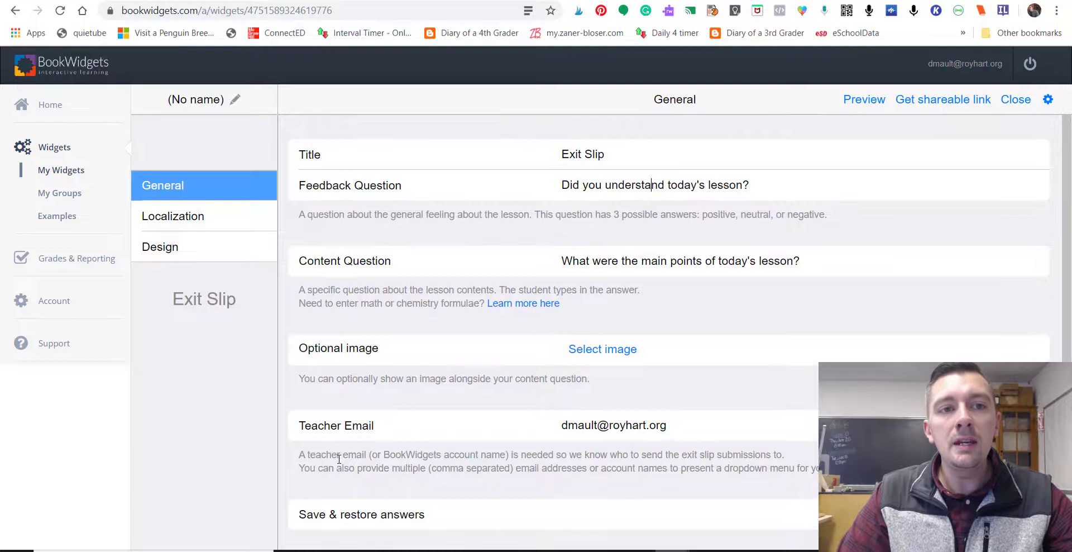
click(196, 99)
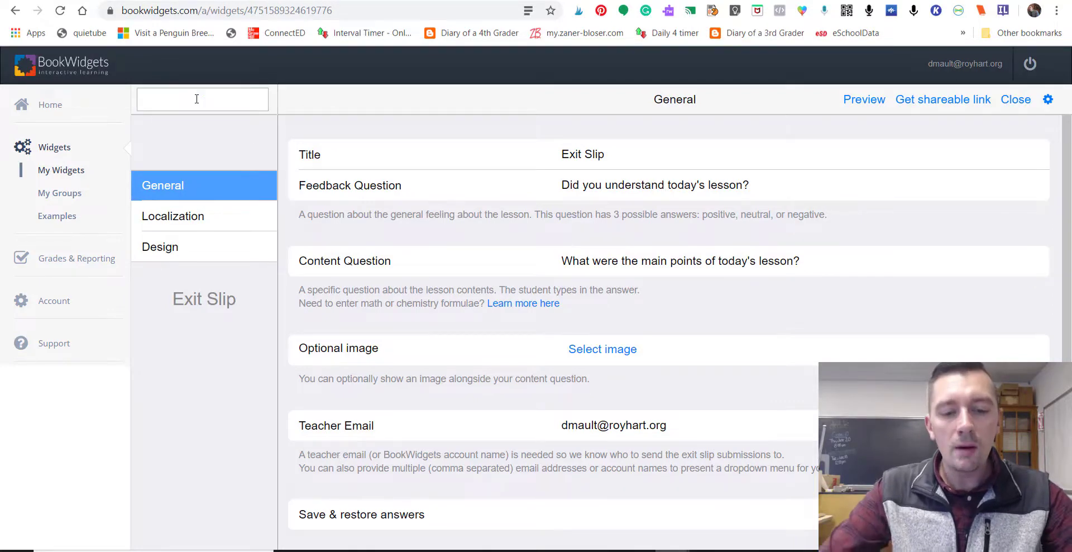
text(Exit )
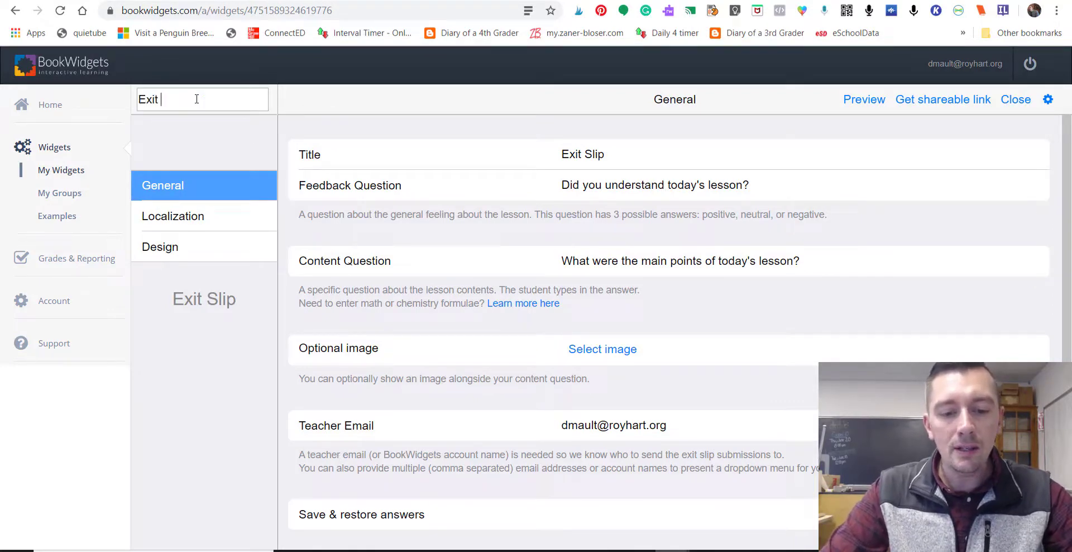
text(Slip- )
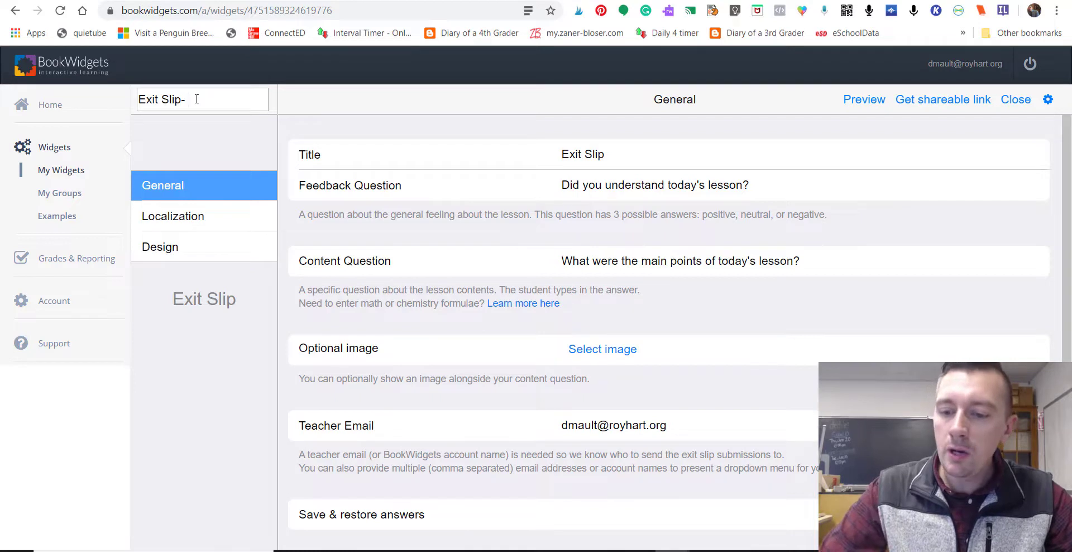
text(11/5)
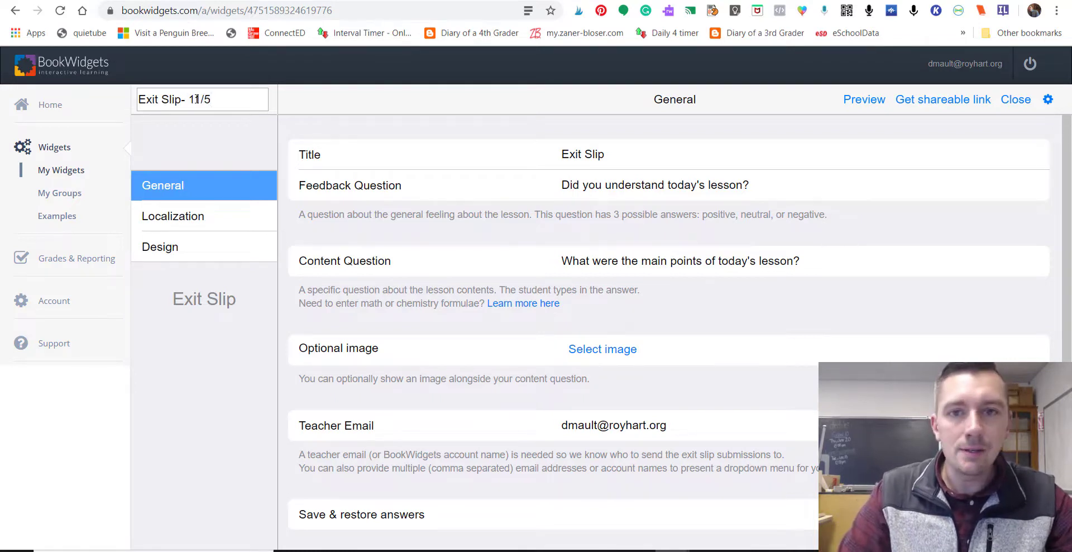
click(582, 131)
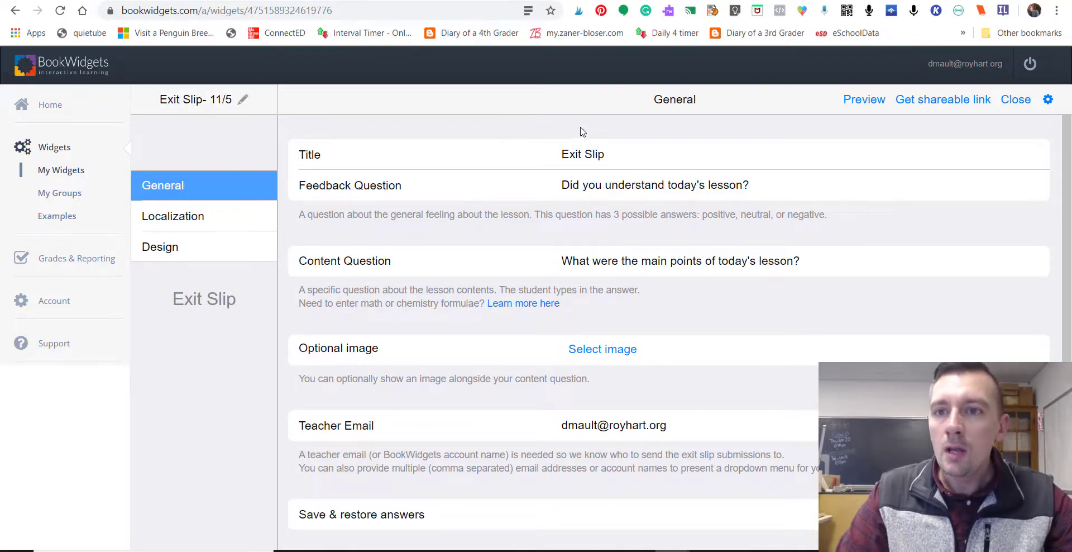
click(926, 107)
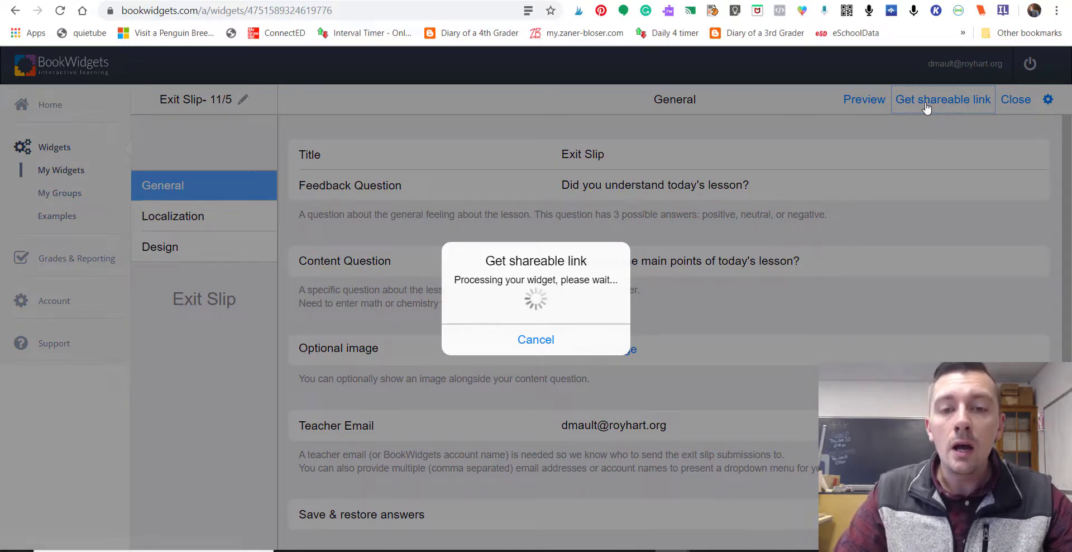
Select the student link URL in the Share 'Exit Slip- 11/5' dialog
click(540, 164)
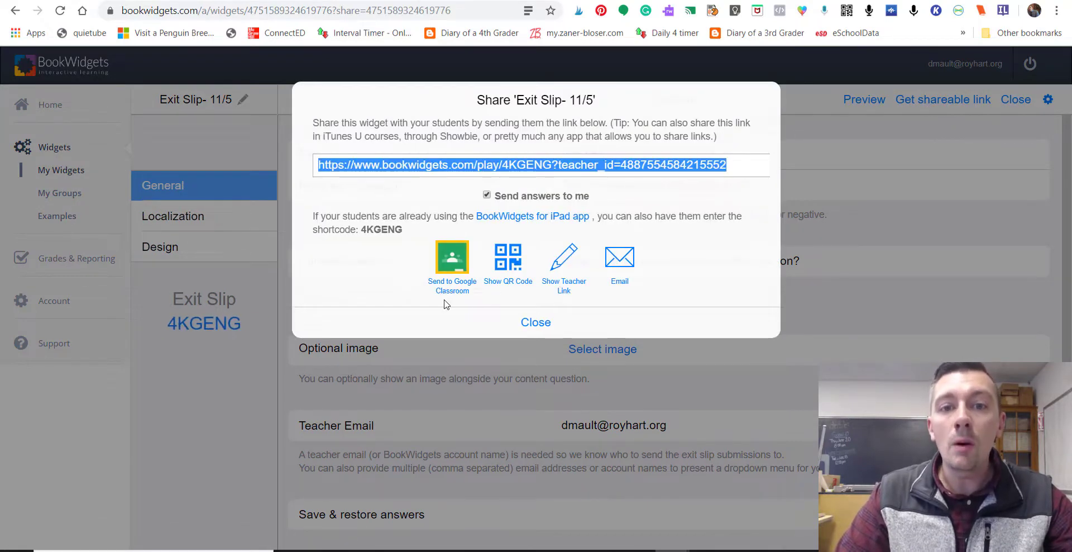
click(392, 167)
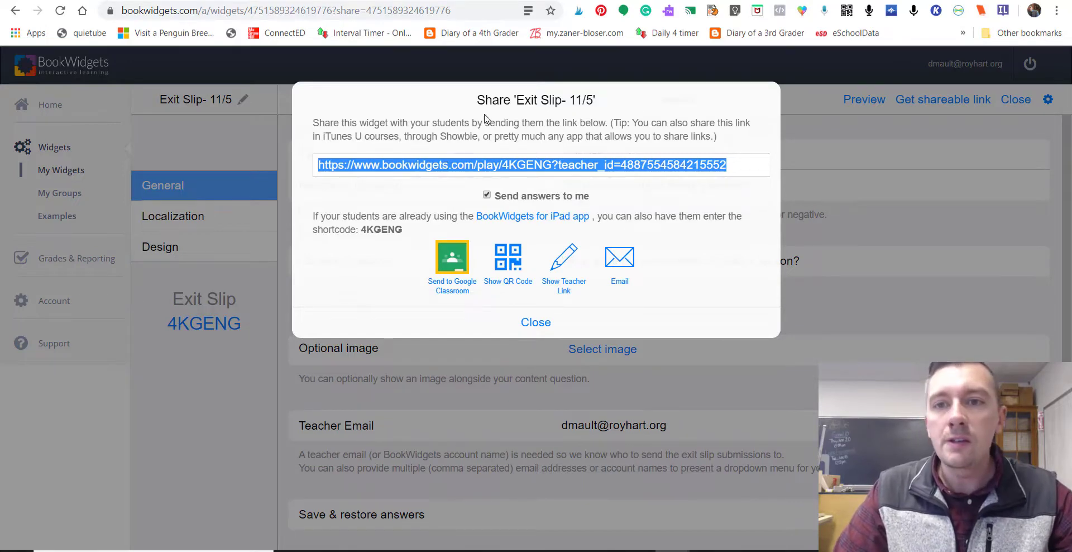
Copy the shareable link and load it in a new browser tab as a student
key(ctrl+c)
key(ctrl+t)
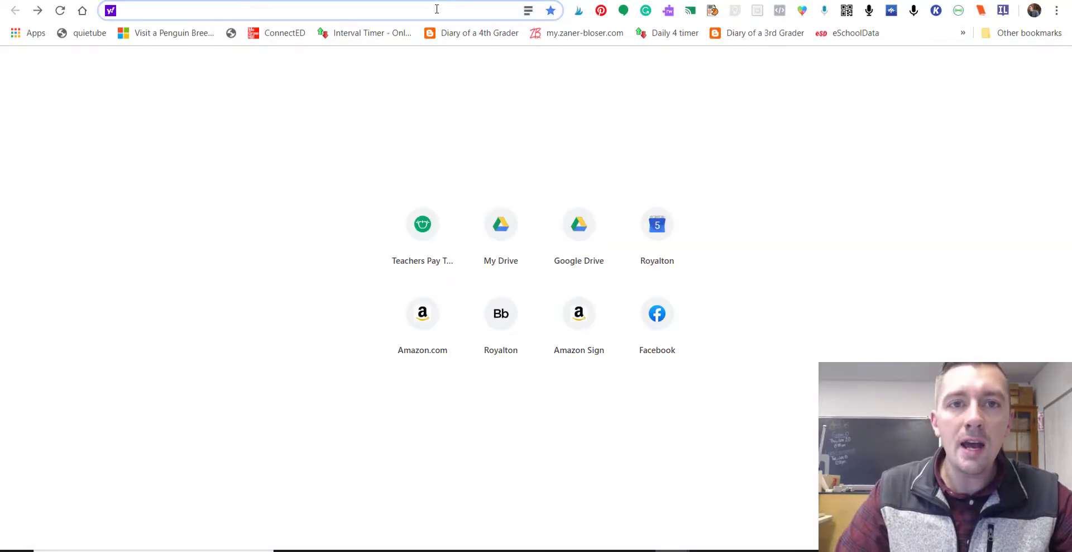
key(ctrl+v)
key(Return)
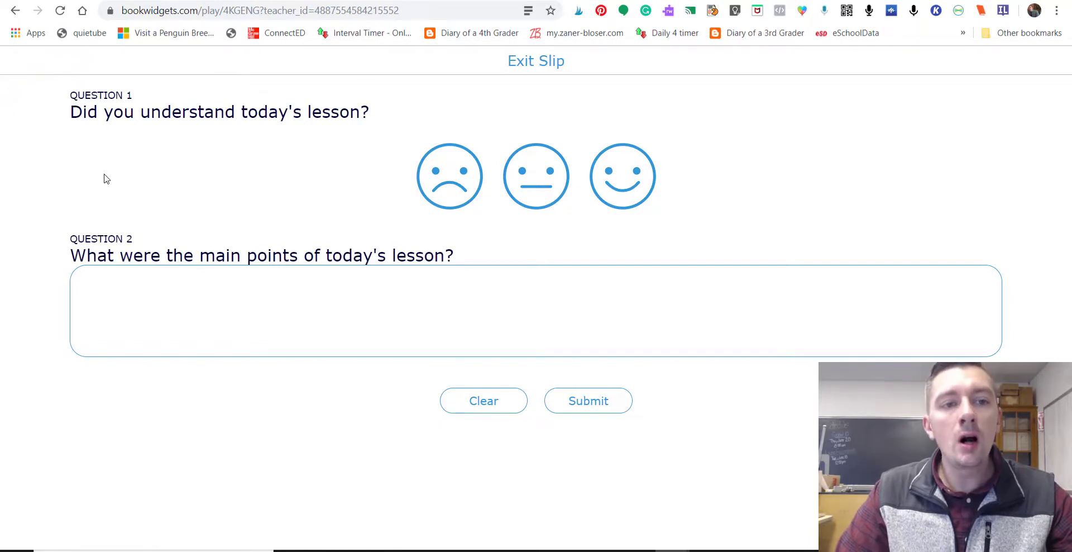
Answer with the happy face, write 'djkdaf' for question 2, and submit
click(616, 177)
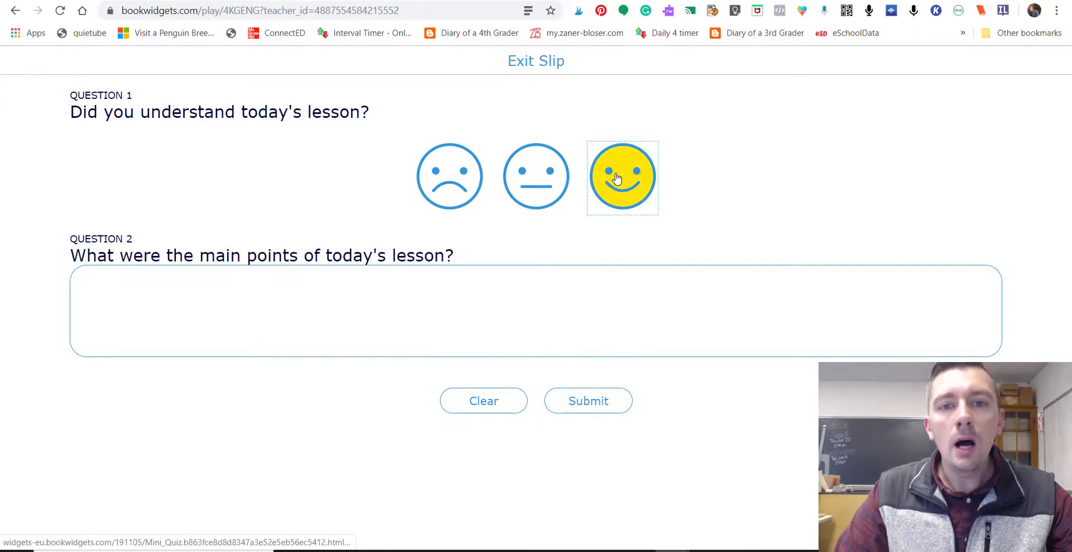
click(363, 287)
text(djkdaf)
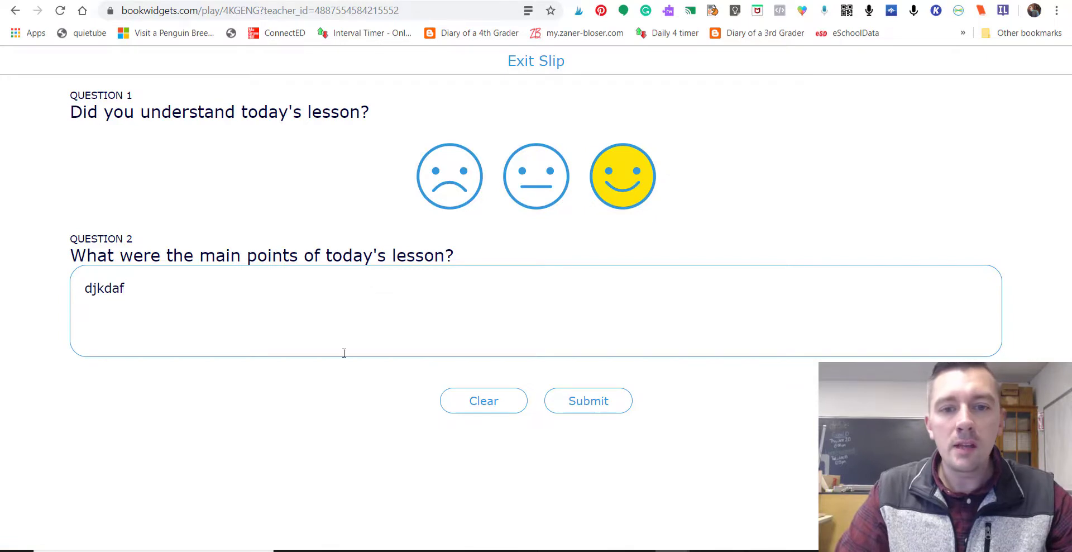
click(585, 402)
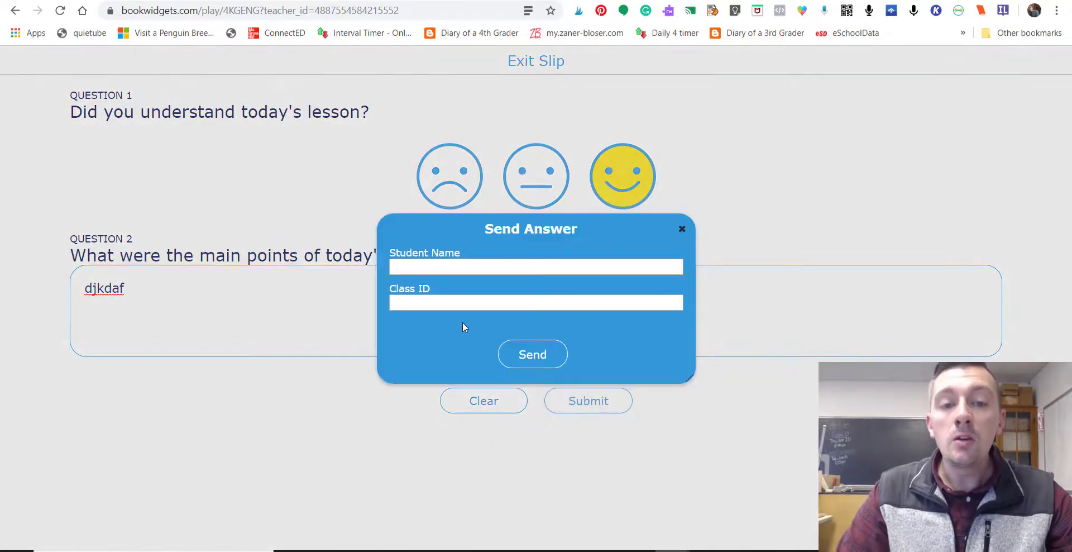
click(413, 267)
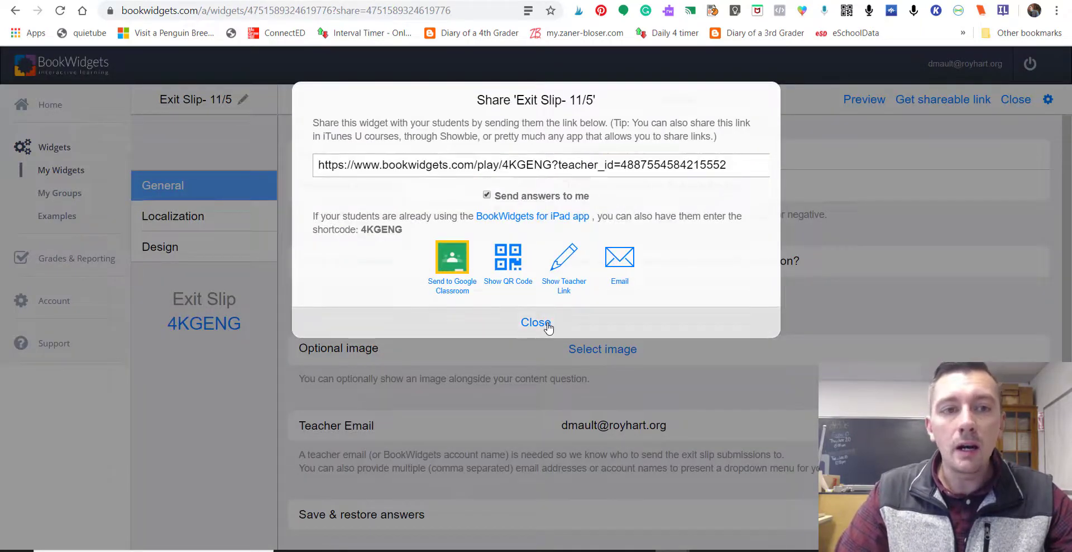
Return to My Widgets and browse the widget types from Test & Review to Miscellaneous
click(545, 320)
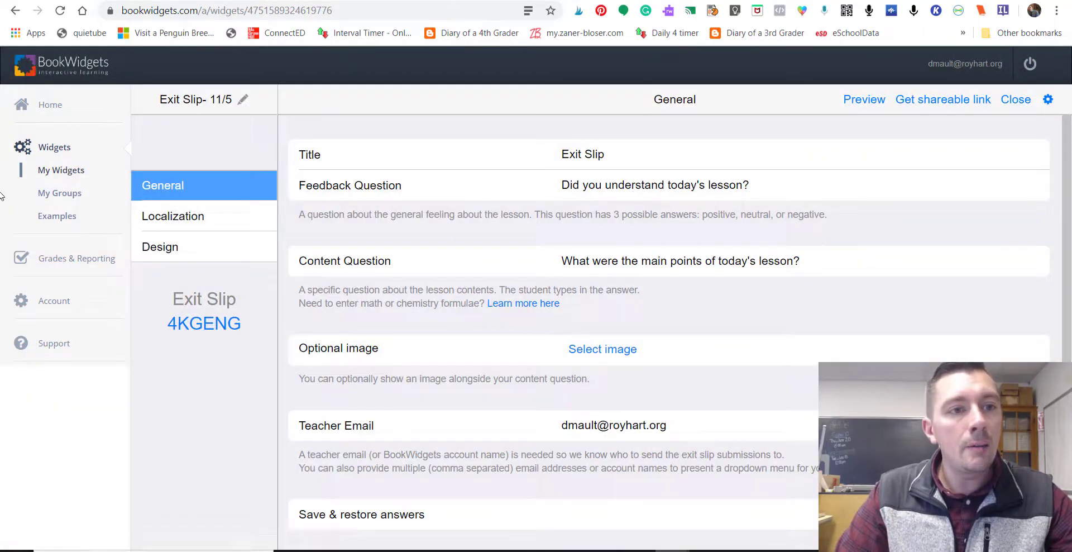
click(45, 170)
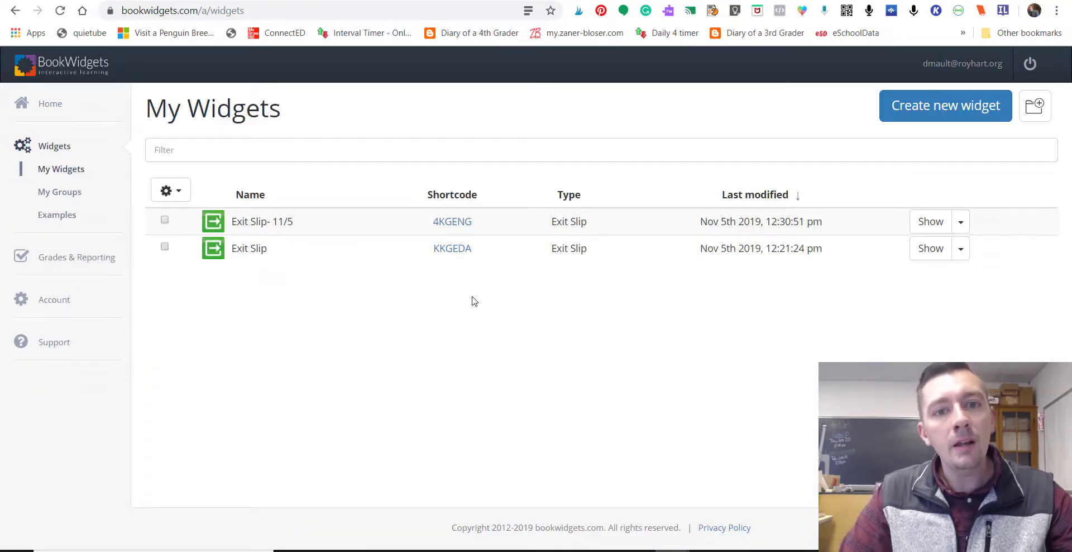
click(936, 111)
scroll(378, 278, down, 5)
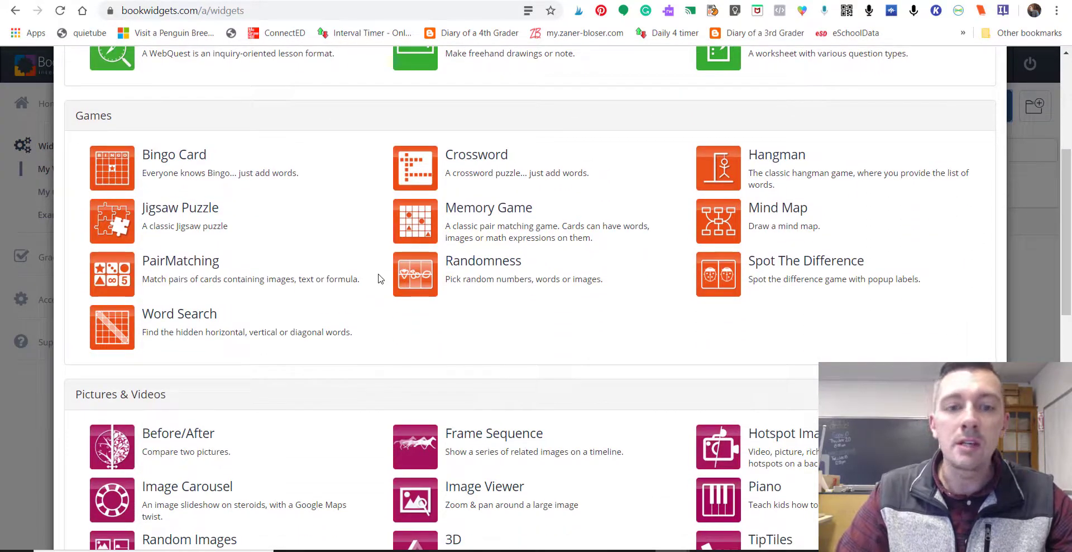
scroll(378, 278, down, 6)
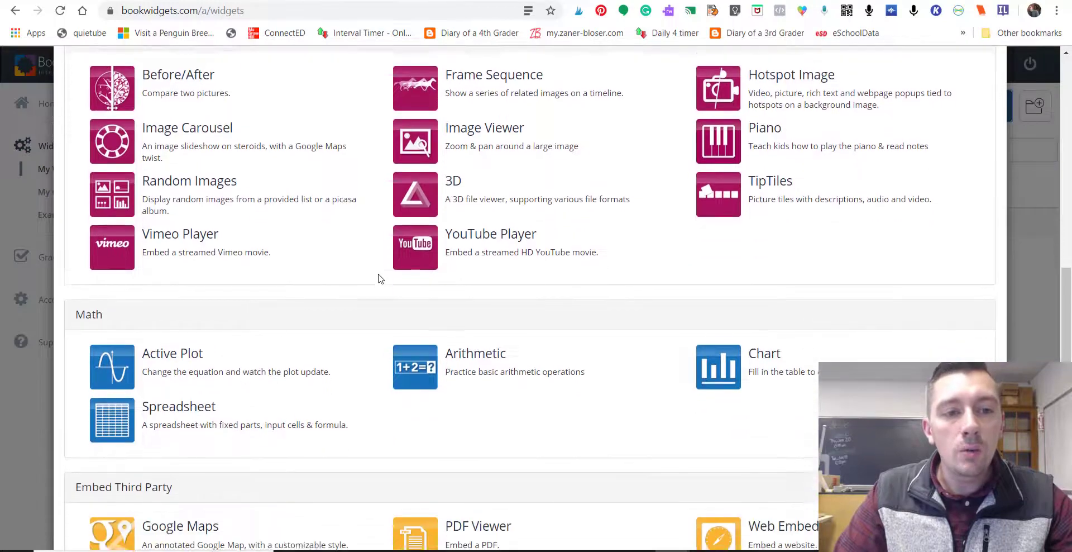
scroll(378, 278, down, 2)
scroll(378, 278, down, 3)
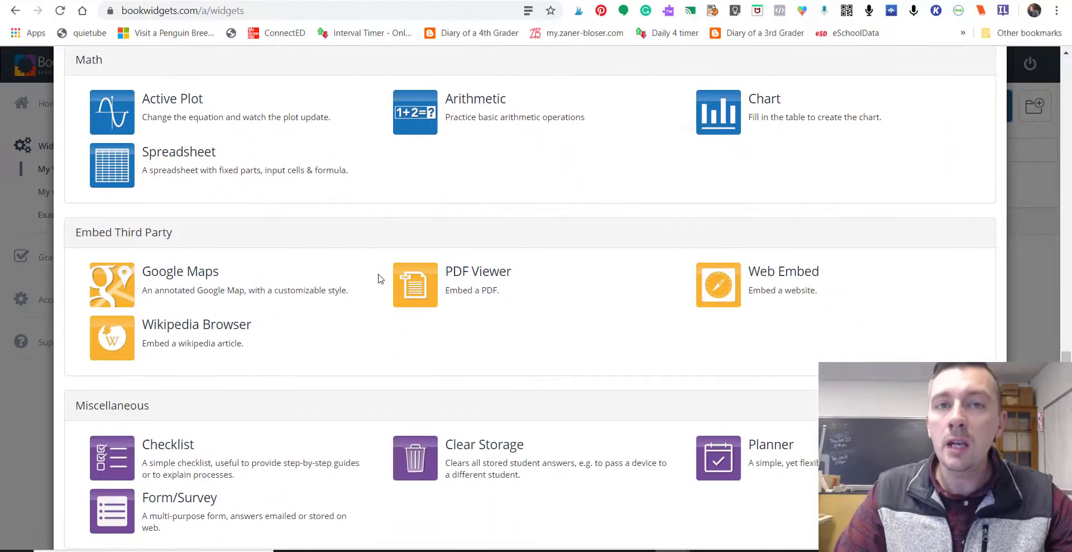
scroll(378, 278, down, 1)
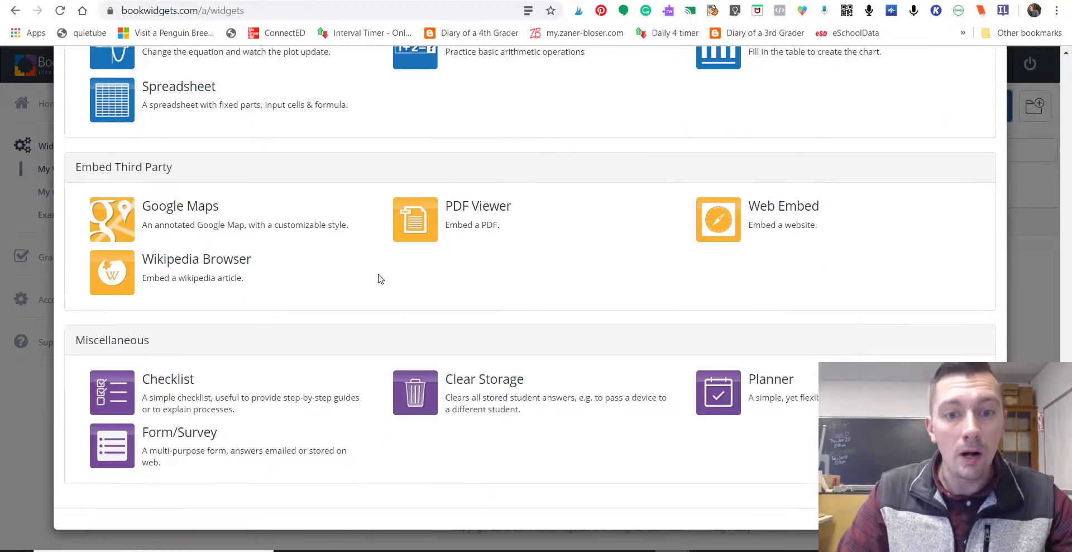
scroll(378, 278, up, 10)
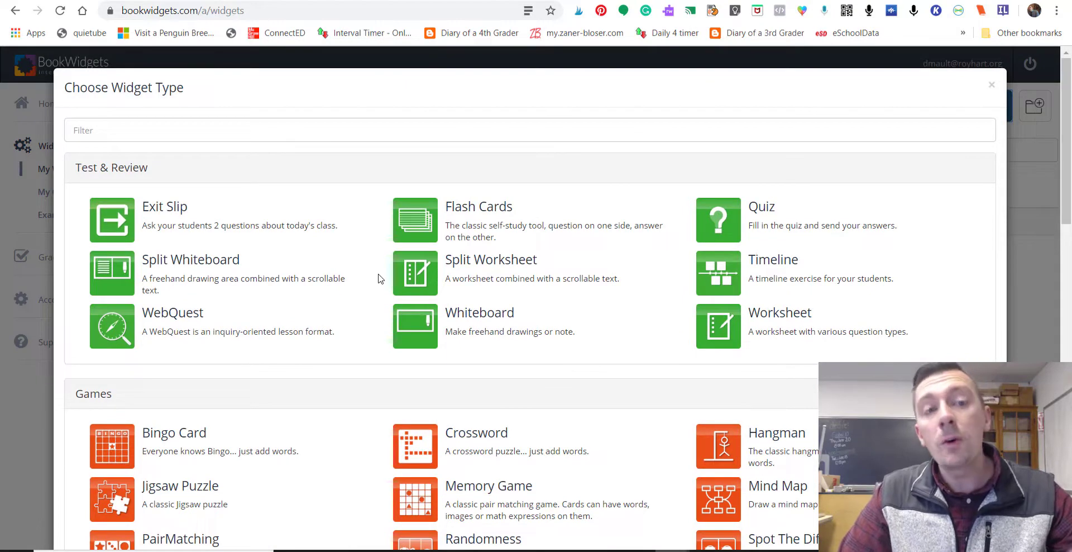